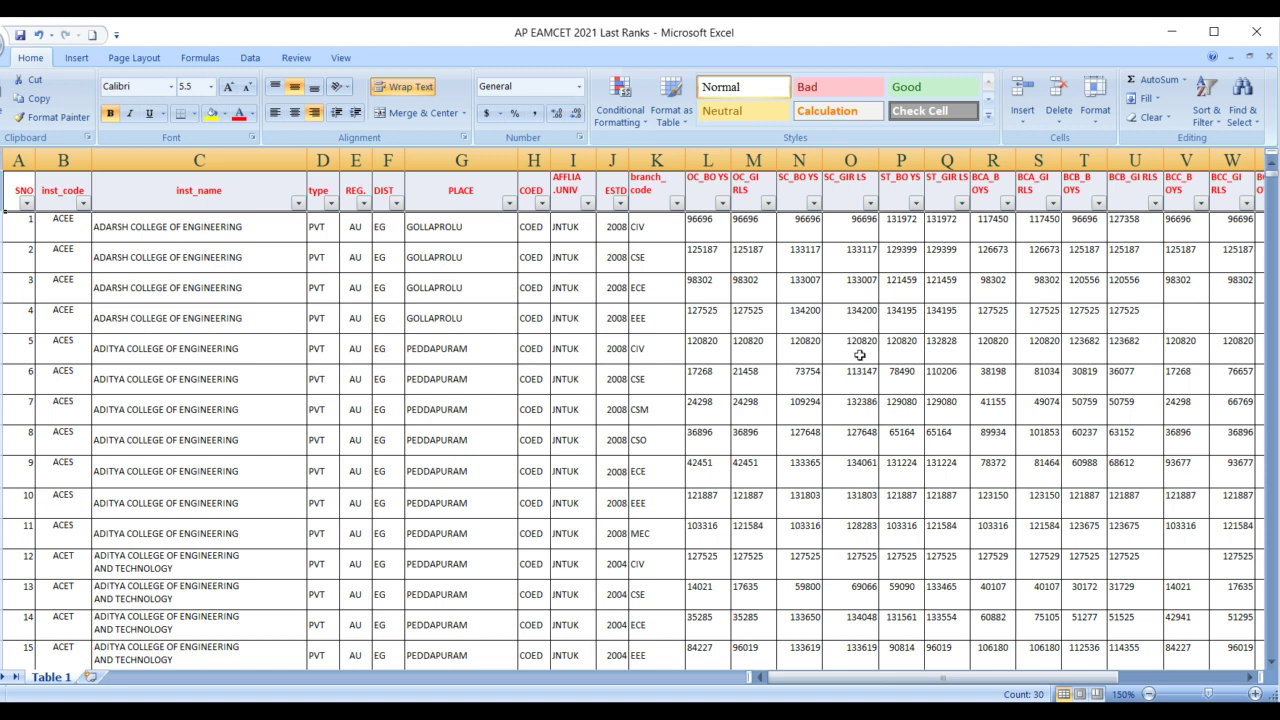
# Start a custom number filter on the SC_BOYS column with the first condition greater than or equal to 27000.
pyautogui.click(799, 161)
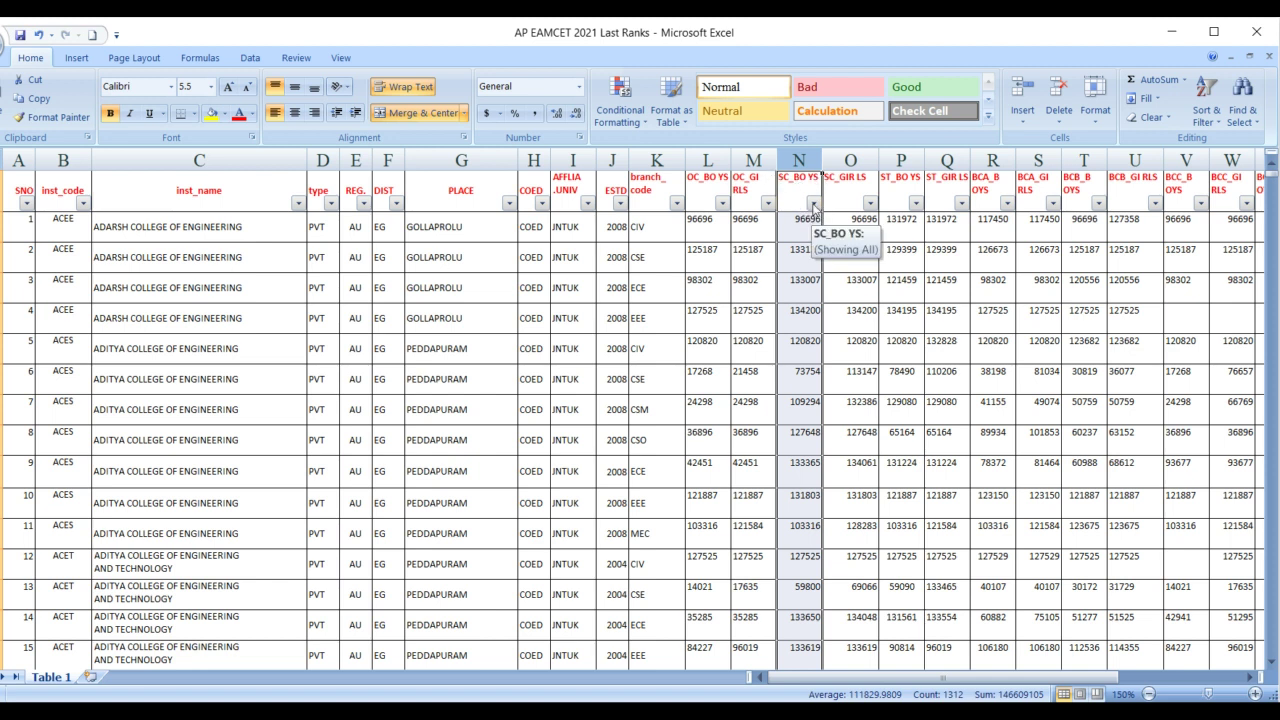
pyautogui.click(814, 205)
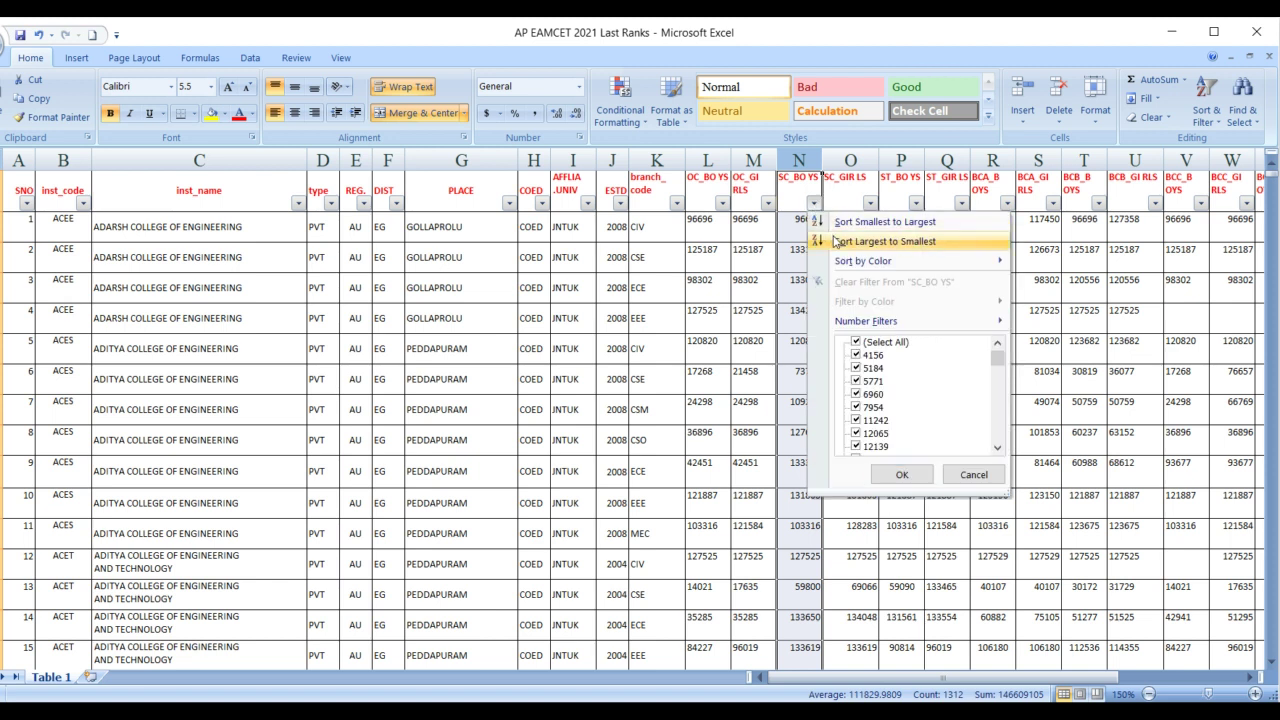
pyautogui.moveTo(908, 326)
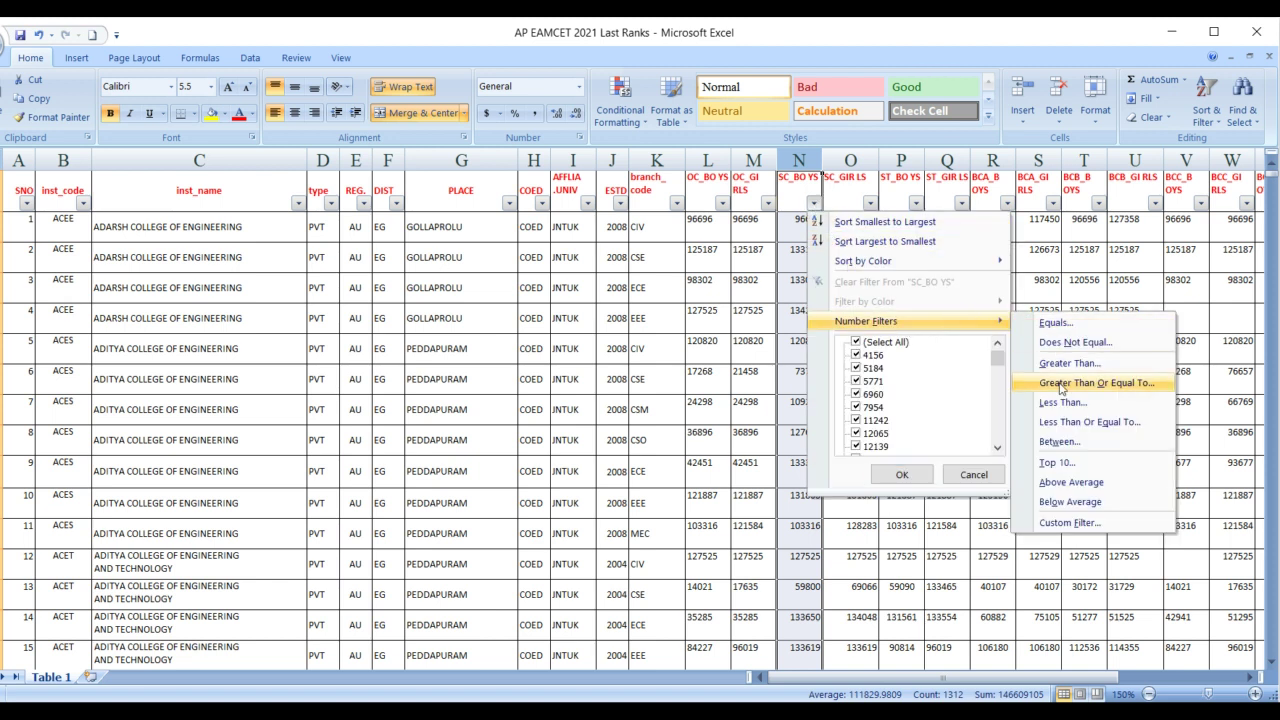
pyautogui.click(1069, 523)
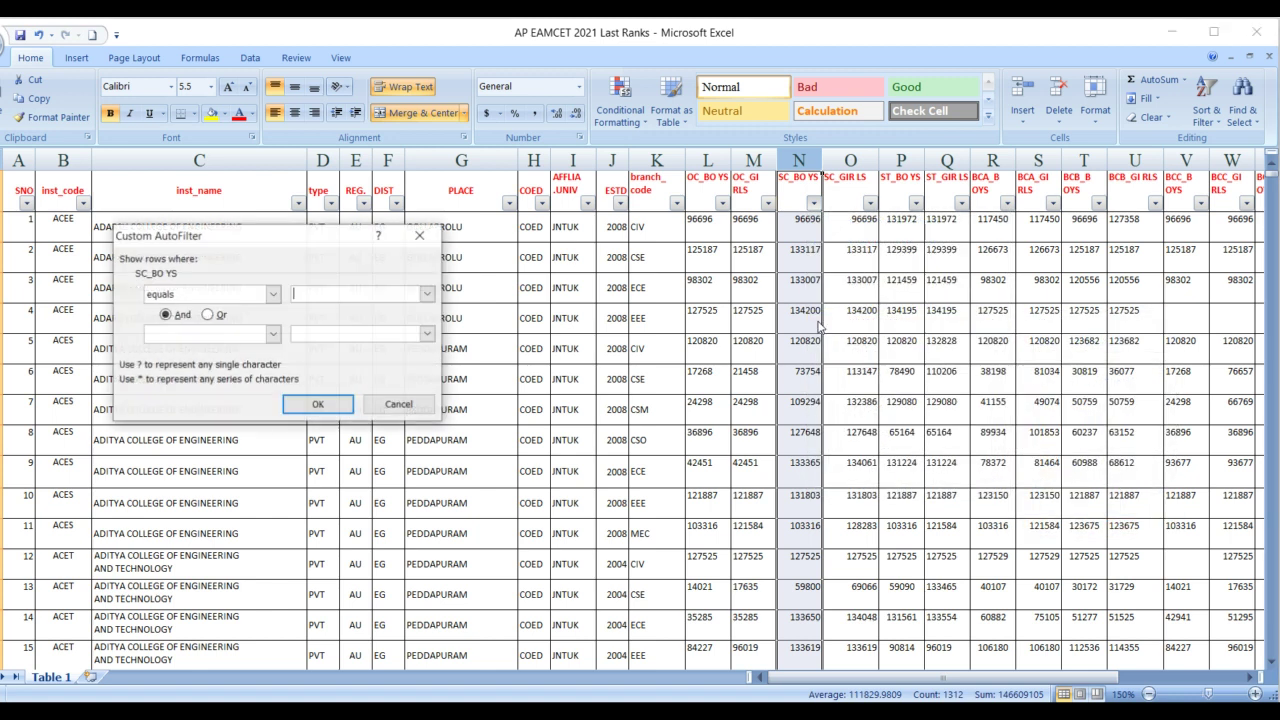
pyautogui.click(274, 293)
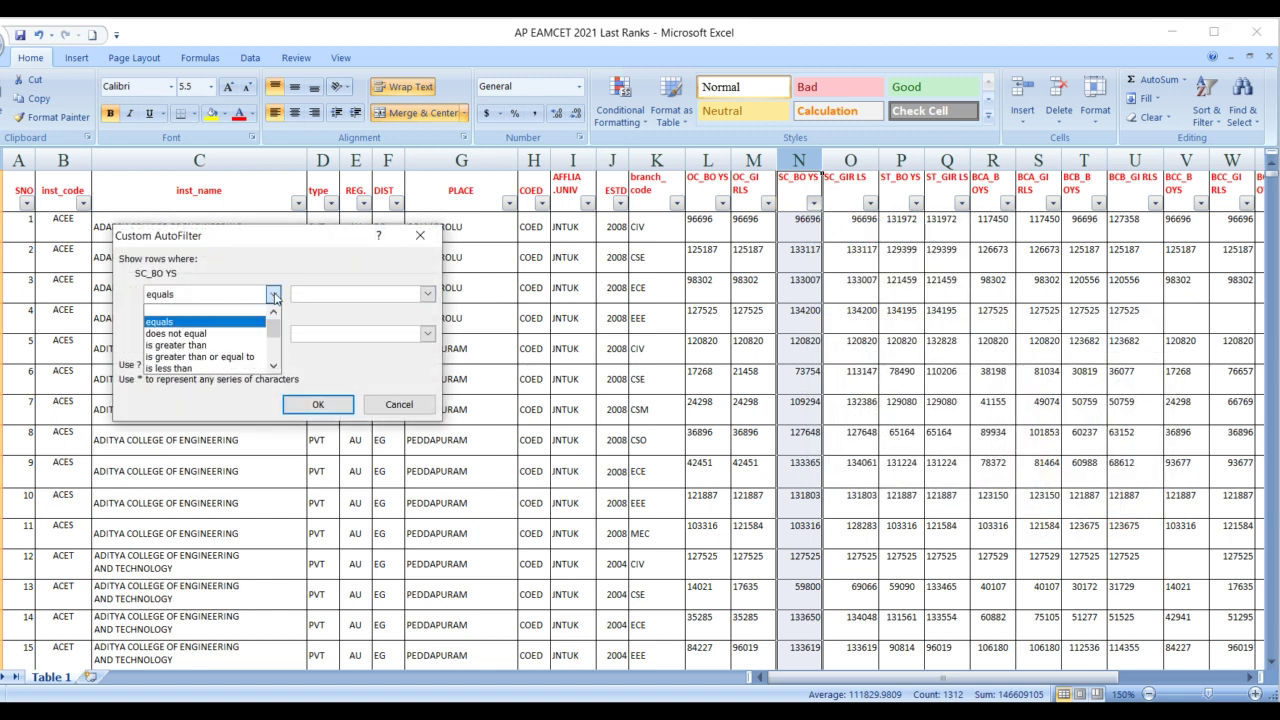
pyautogui.click(247, 357)
pyautogui.click(355, 294)
pyautogui.write('27000')
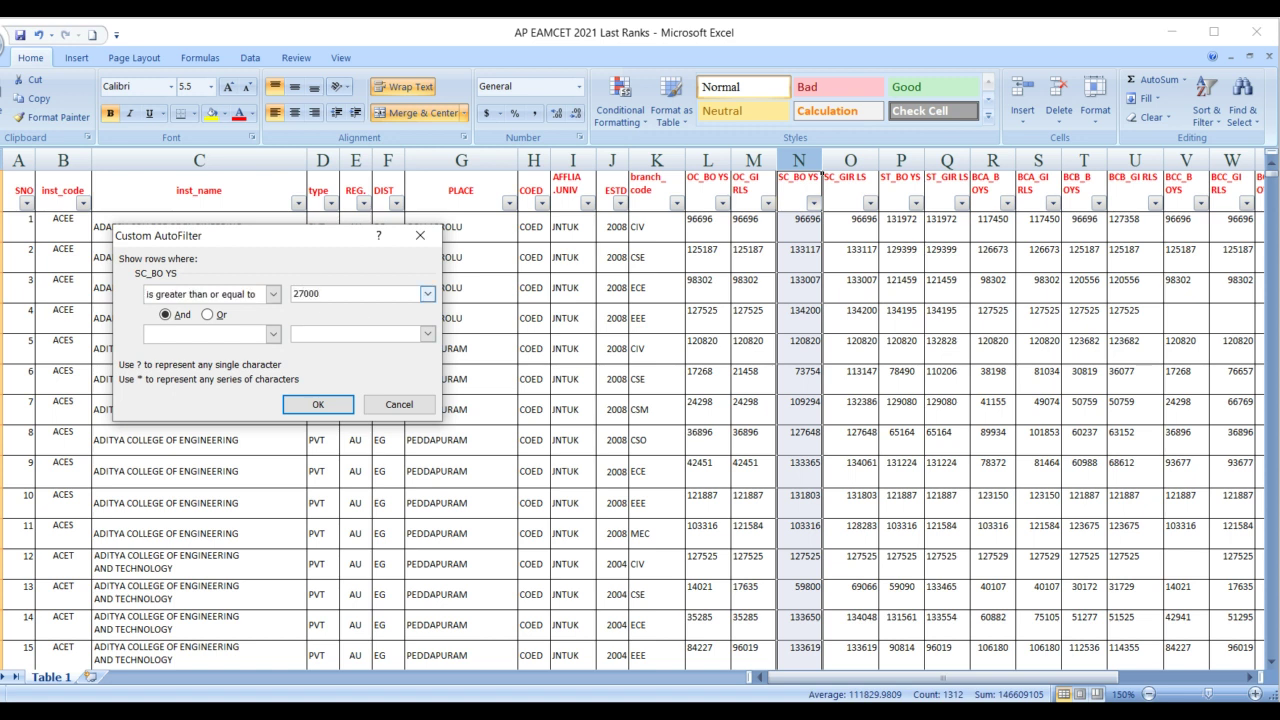
# Add the second condition less than or equal to 43000 to the SC_BOYS filter and apply it.
pyautogui.click(273, 333)
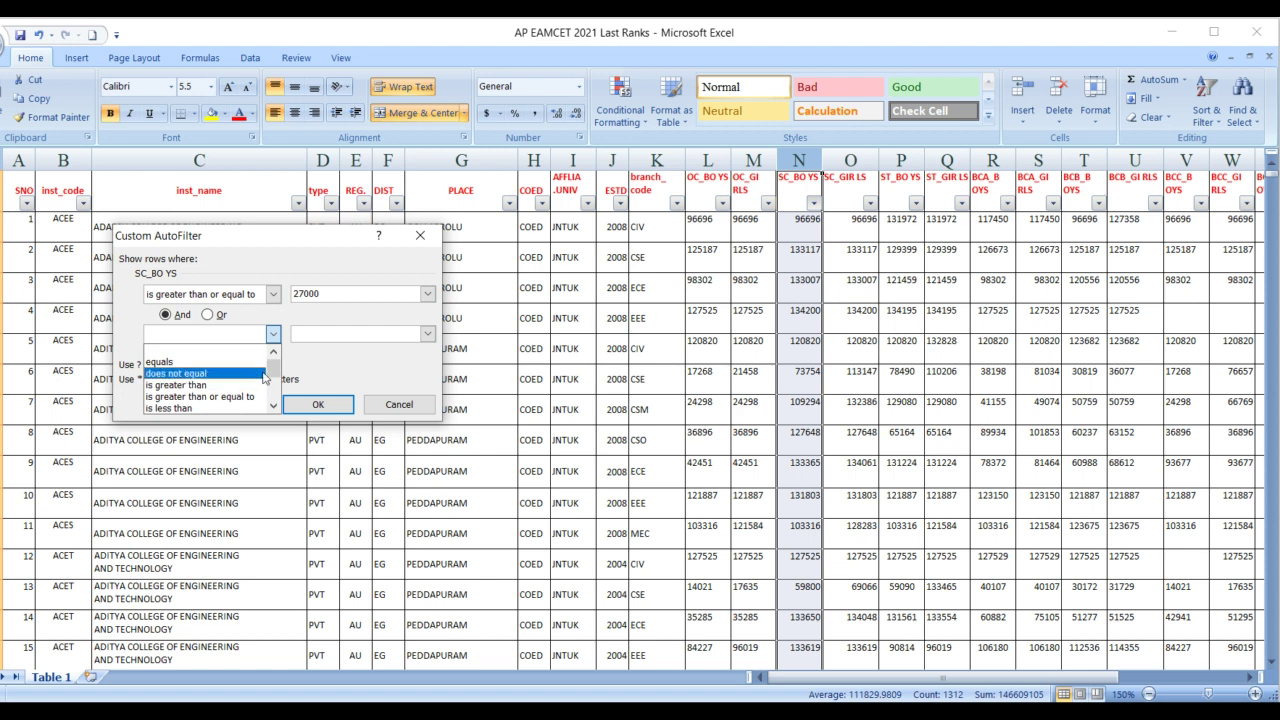
pyautogui.scroll(-1, 270, 375)
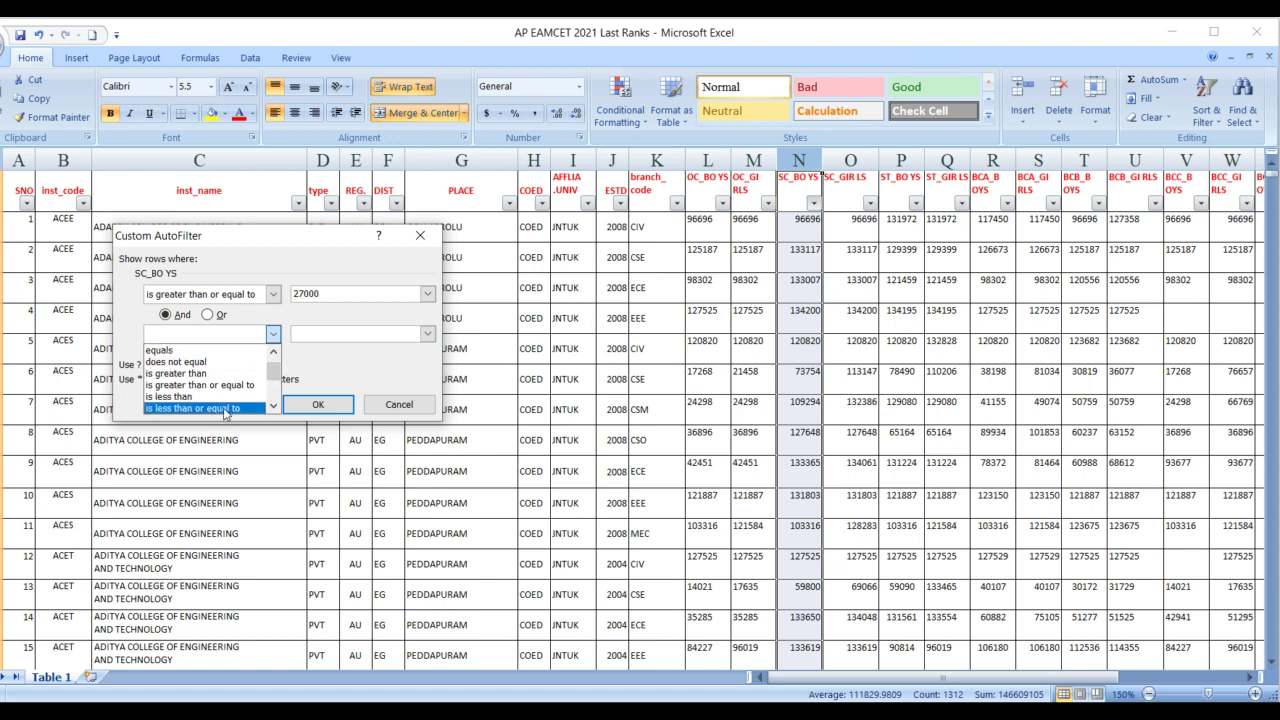
pyautogui.click(224, 412)
pyautogui.click(330, 332)
pyautogui.write('43000')
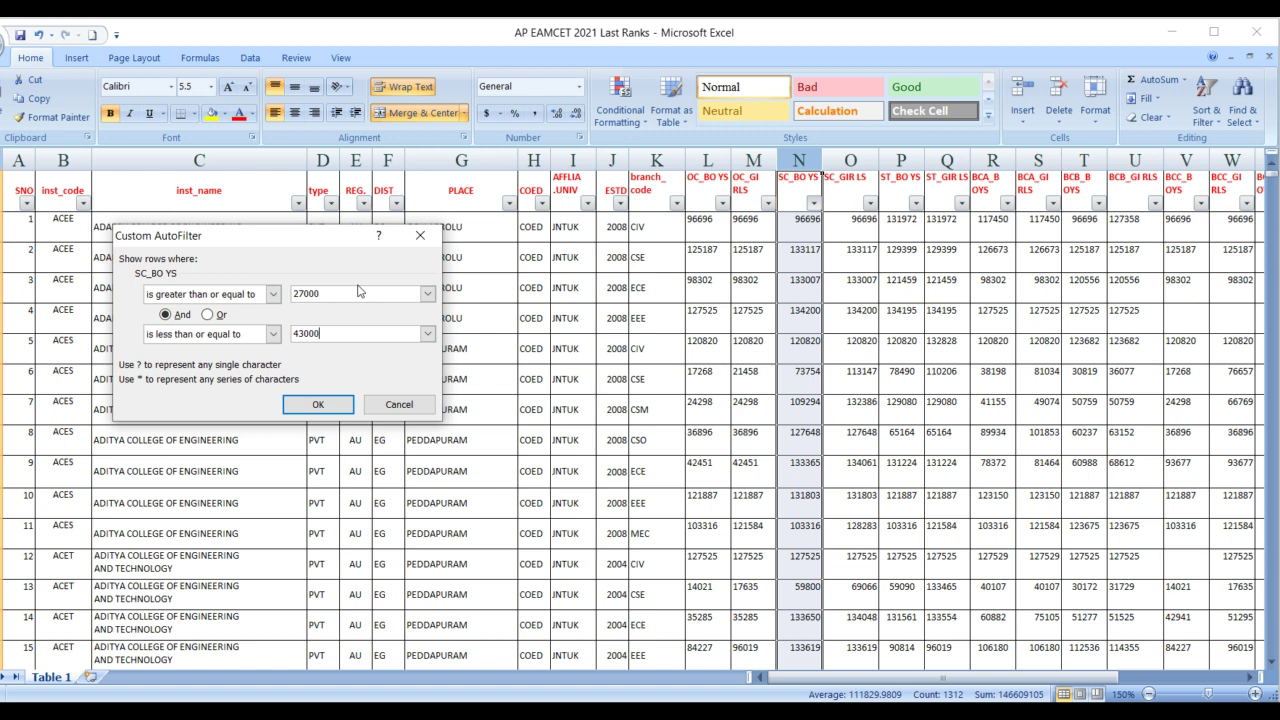
pyautogui.click(318, 404)
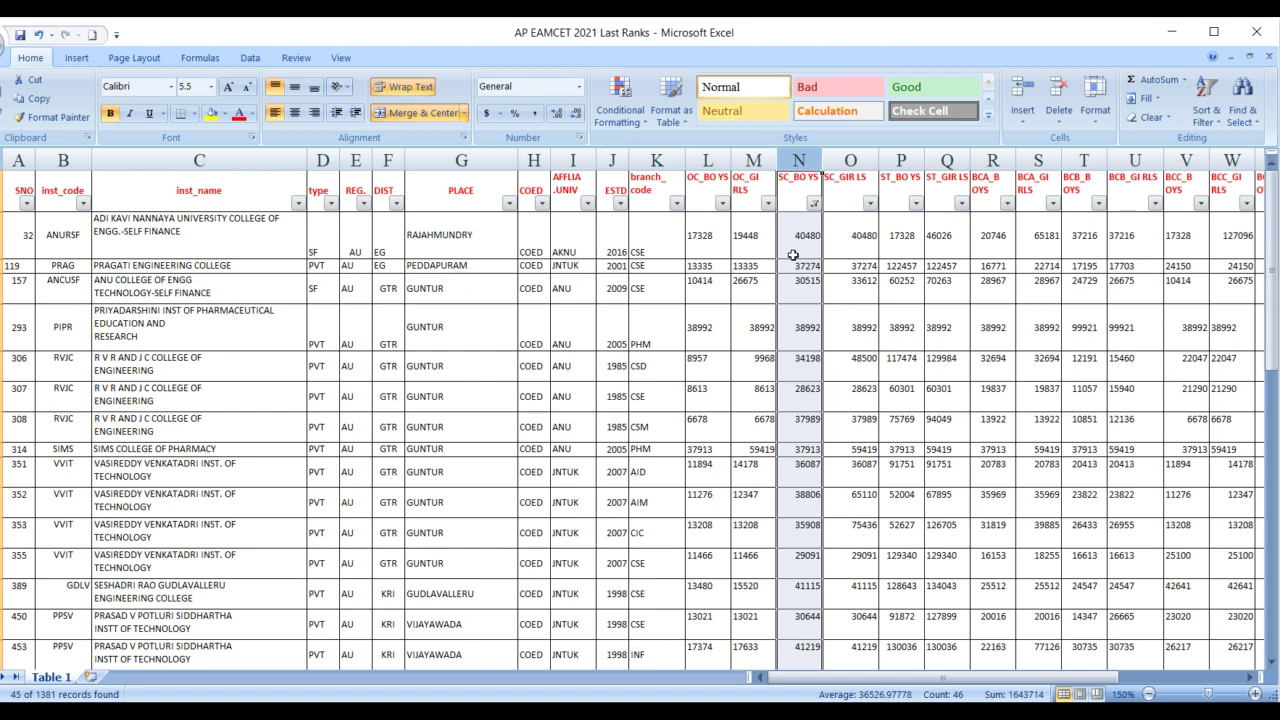
# Look through the filtered colleges, and filter the branch_code column to show only CSE.
pyautogui.scroll(-5, 793, 255)
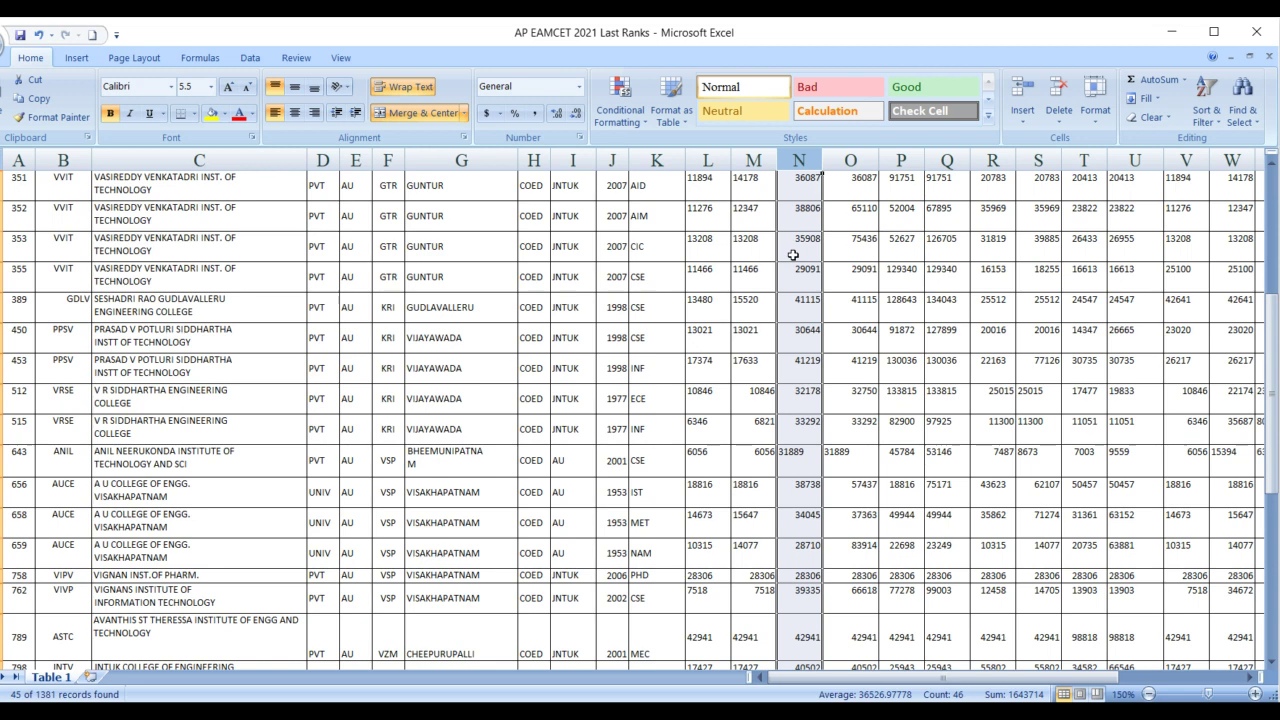
pyautogui.scroll(-4, 793, 255)
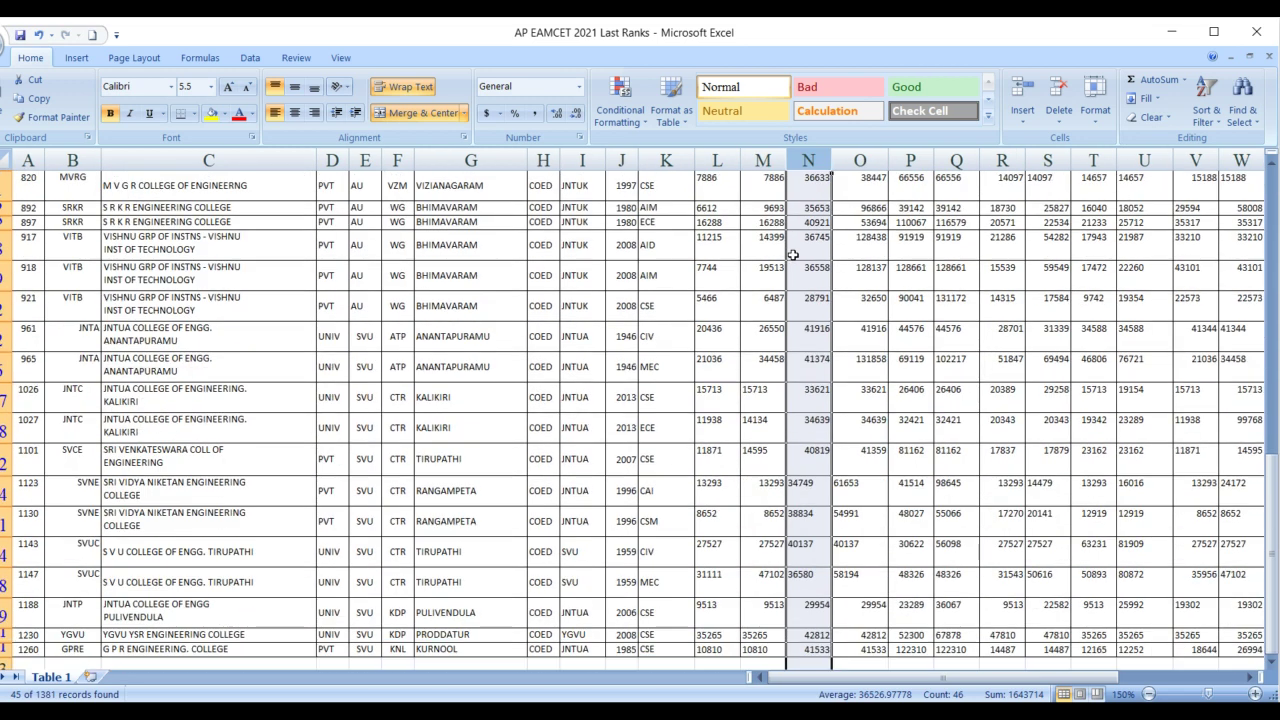
pyautogui.scroll(-1, 793, 255)
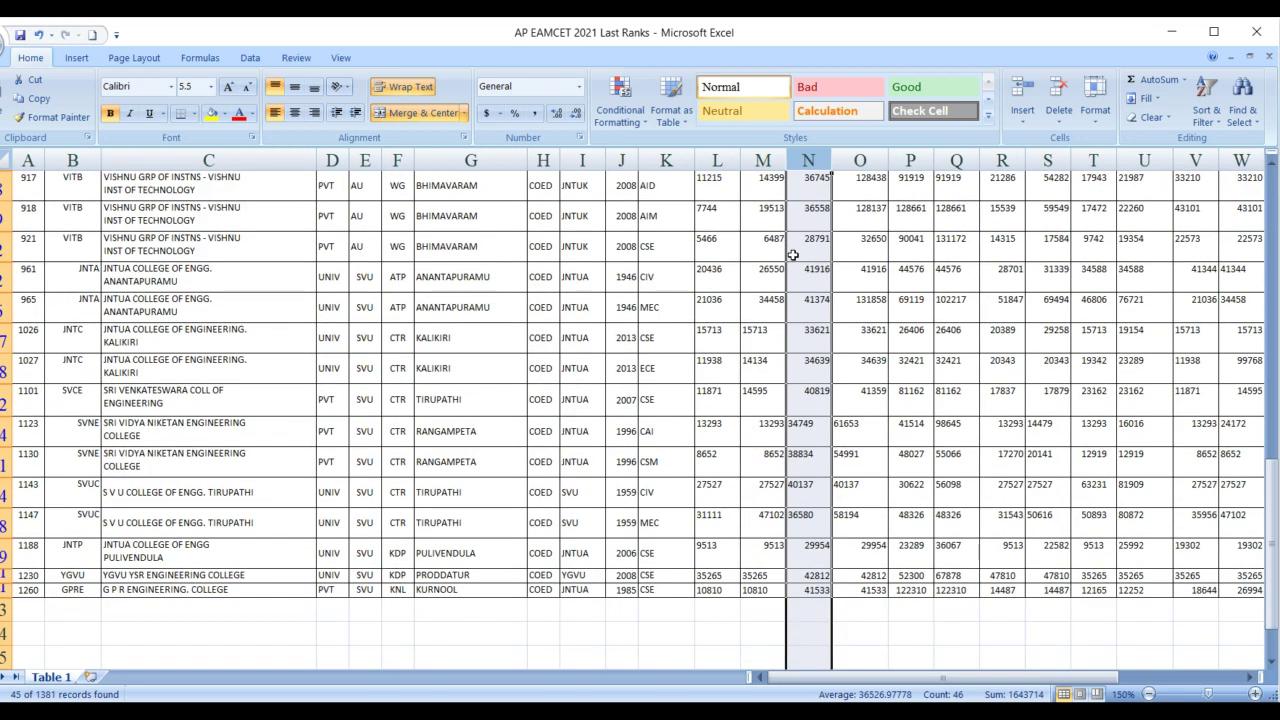
pyautogui.scroll(8, 811, 371)
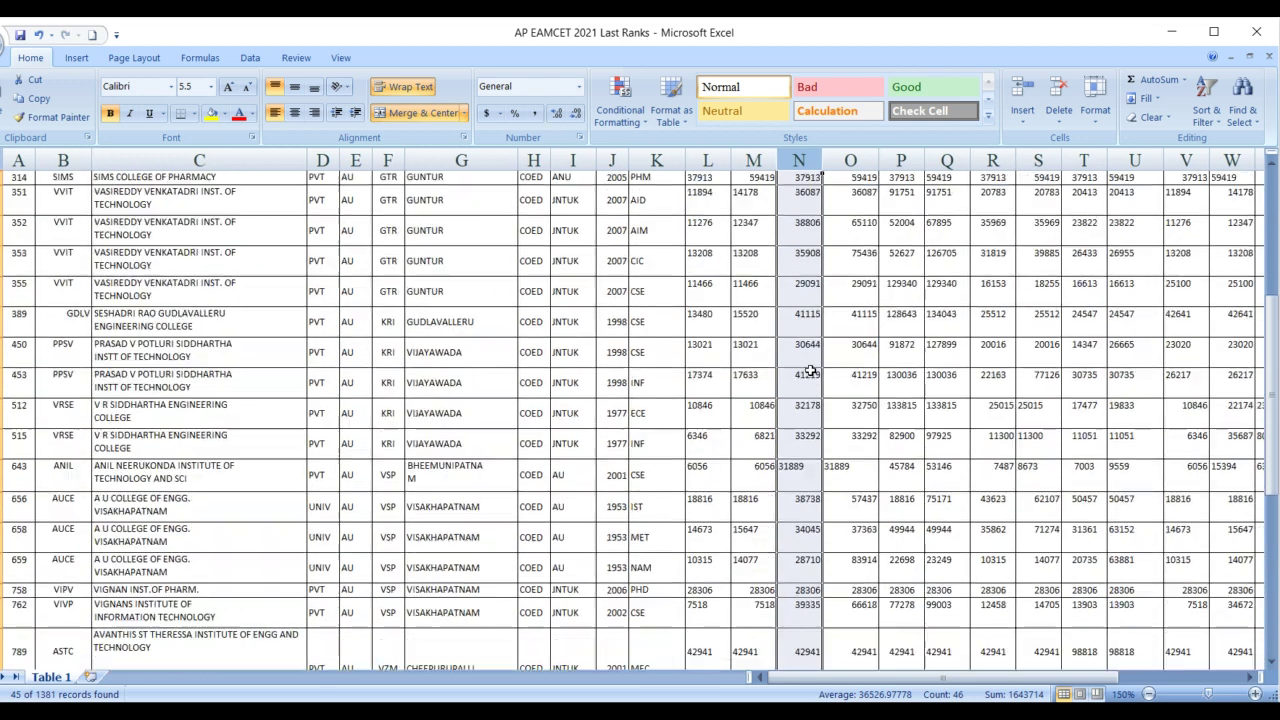
pyautogui.scroll(3, 811, 371)
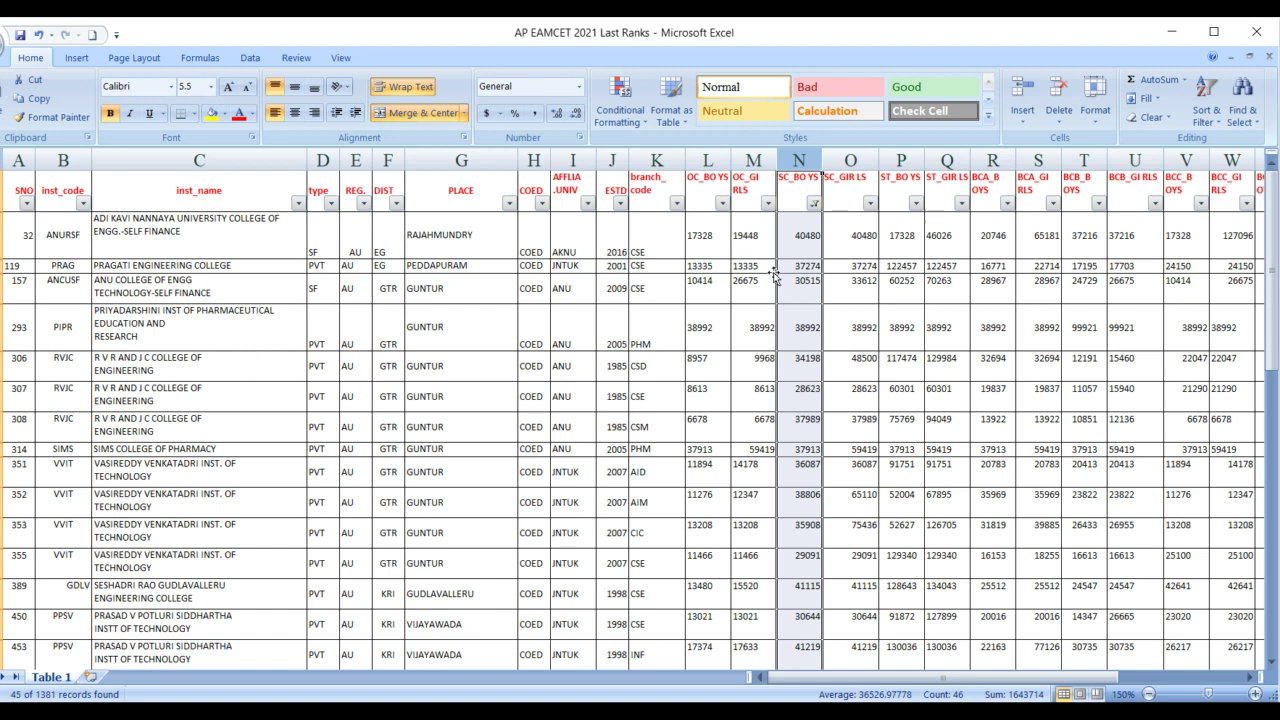
pyautogui.click(676, 204)
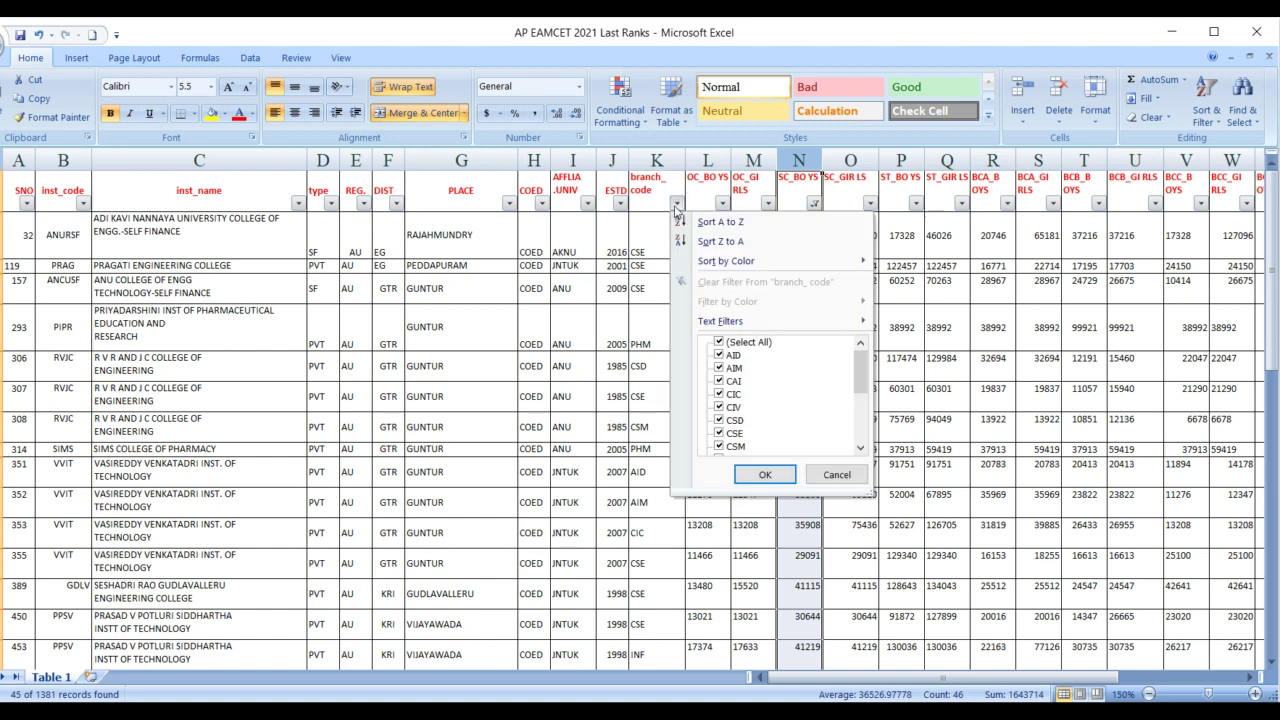
pyautogui.click(720, 342)
pyautogui.moveTo(861, 374); pyautogui.dragTo(860, 392)
pyautogui.click(719, 382)
pyautogui.click(762, 476)
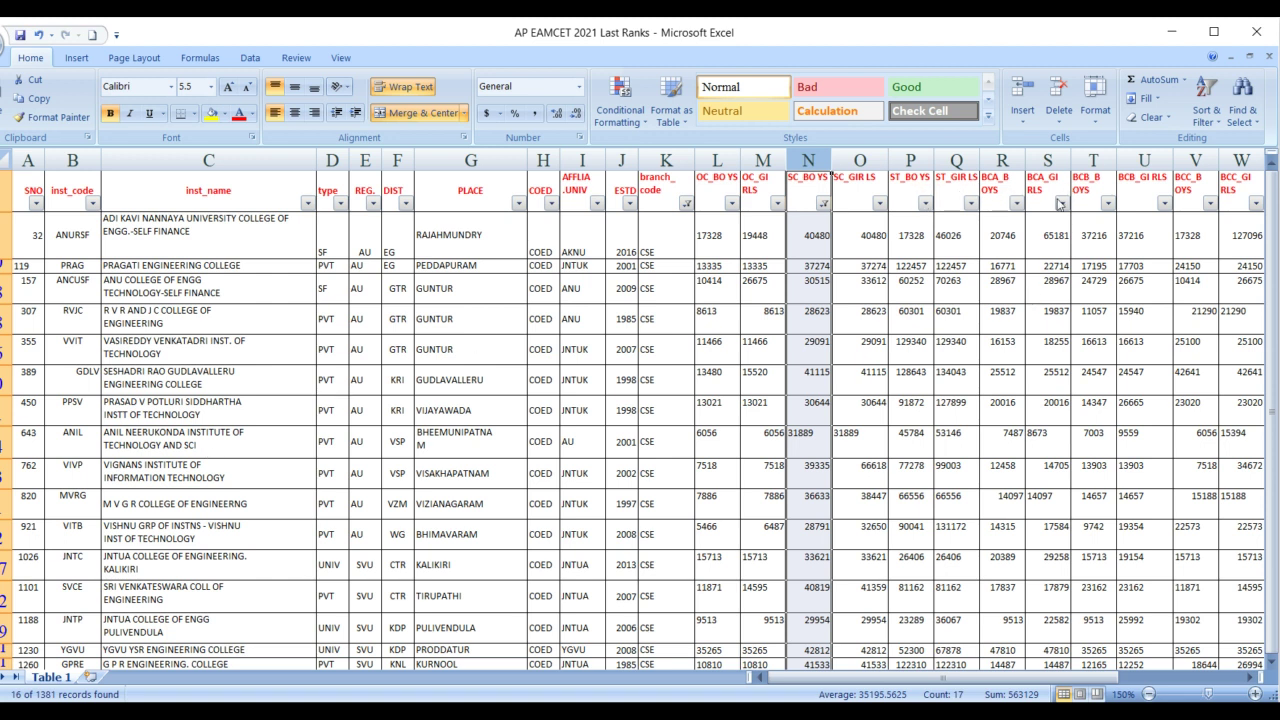
# Change the branch_code filter to show only ECE instead of CSE.
pyautogui.moveTo(1010, 683)
pyautogui.mouseDown()
pyautogui.moveTo(1088, 690)
pyautogui.moveTo(1022, 692)
pyautogui.mouseUp()
pyautogui.click(686, 203)
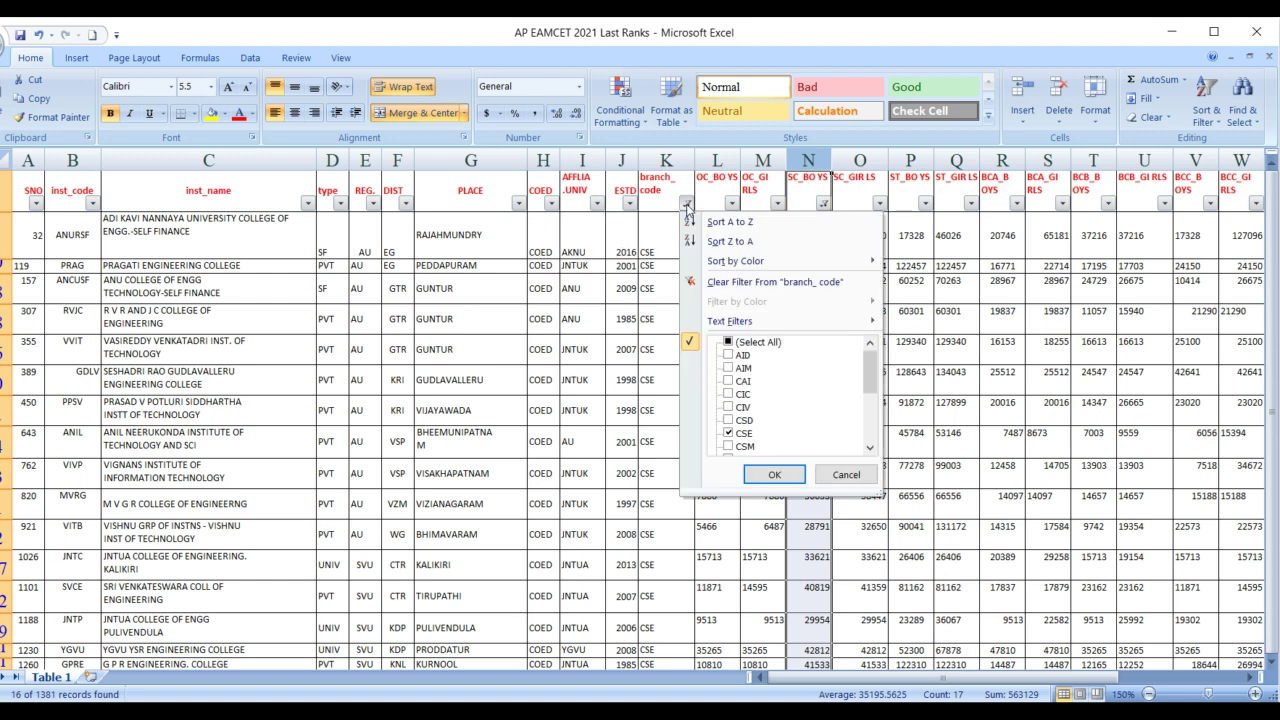
pyautogui.click(729, 433)
pyautogui.moveTo(874, 378); pyautogui.dragTo(874, 401)
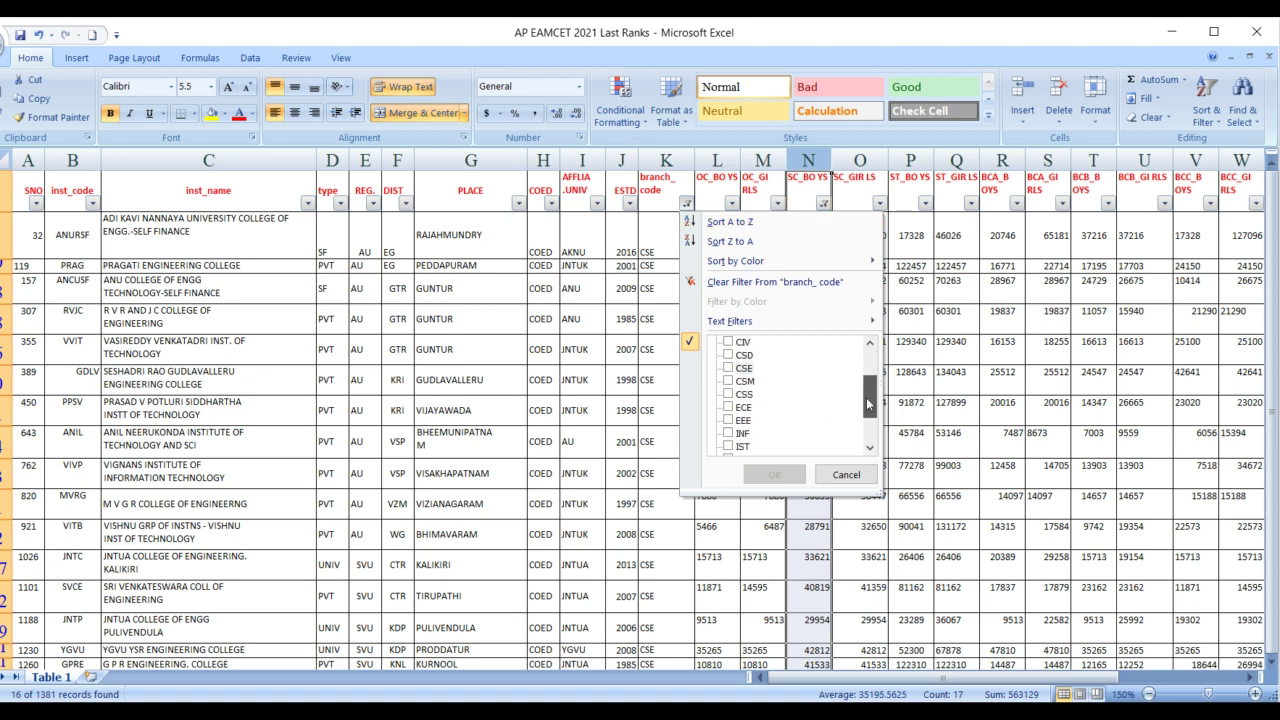
pyautogui.click(729, 407)
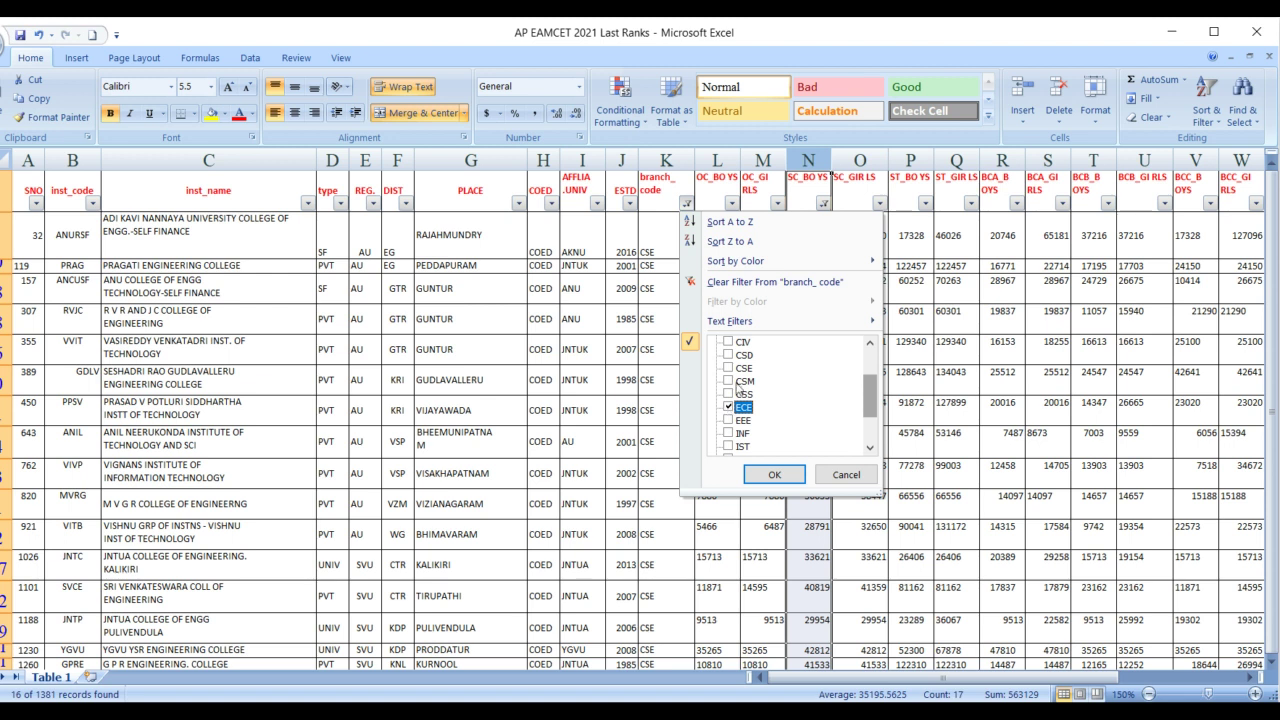
pyautogui.click(774, 476)
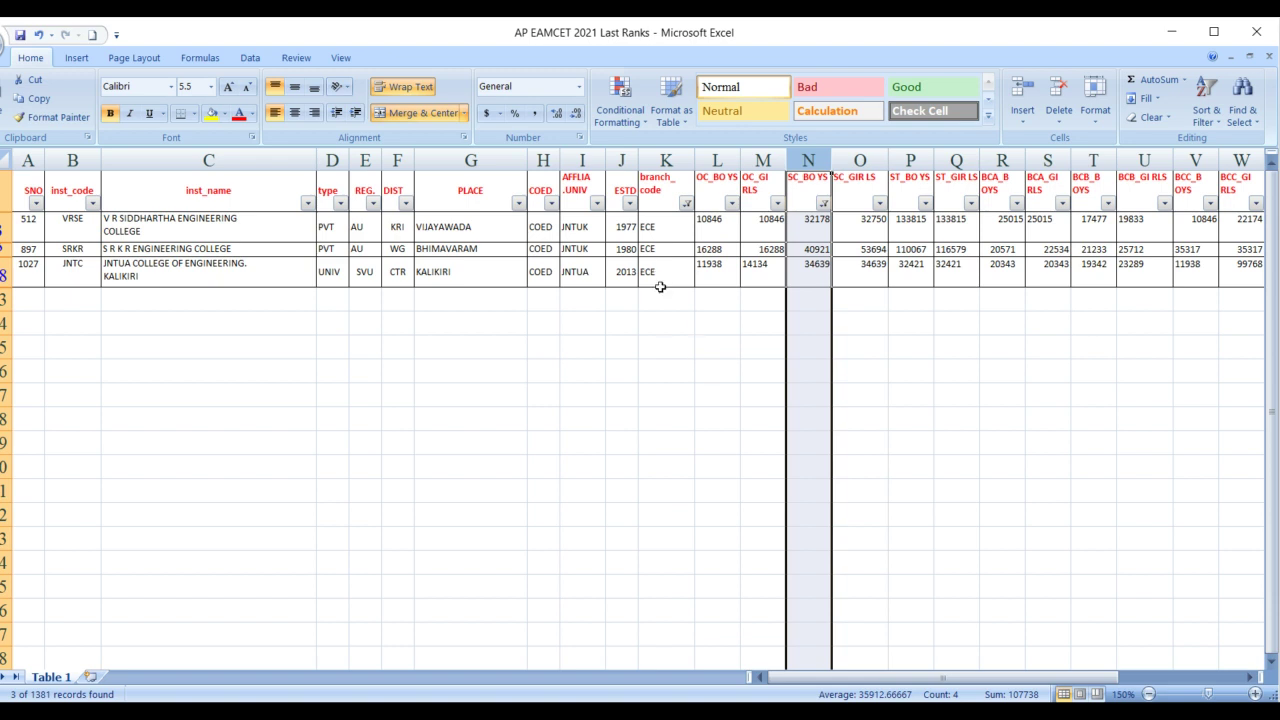
# Change the branch_code filter to show only EEE instead of ECE.
pyautogui.click(687, 204)
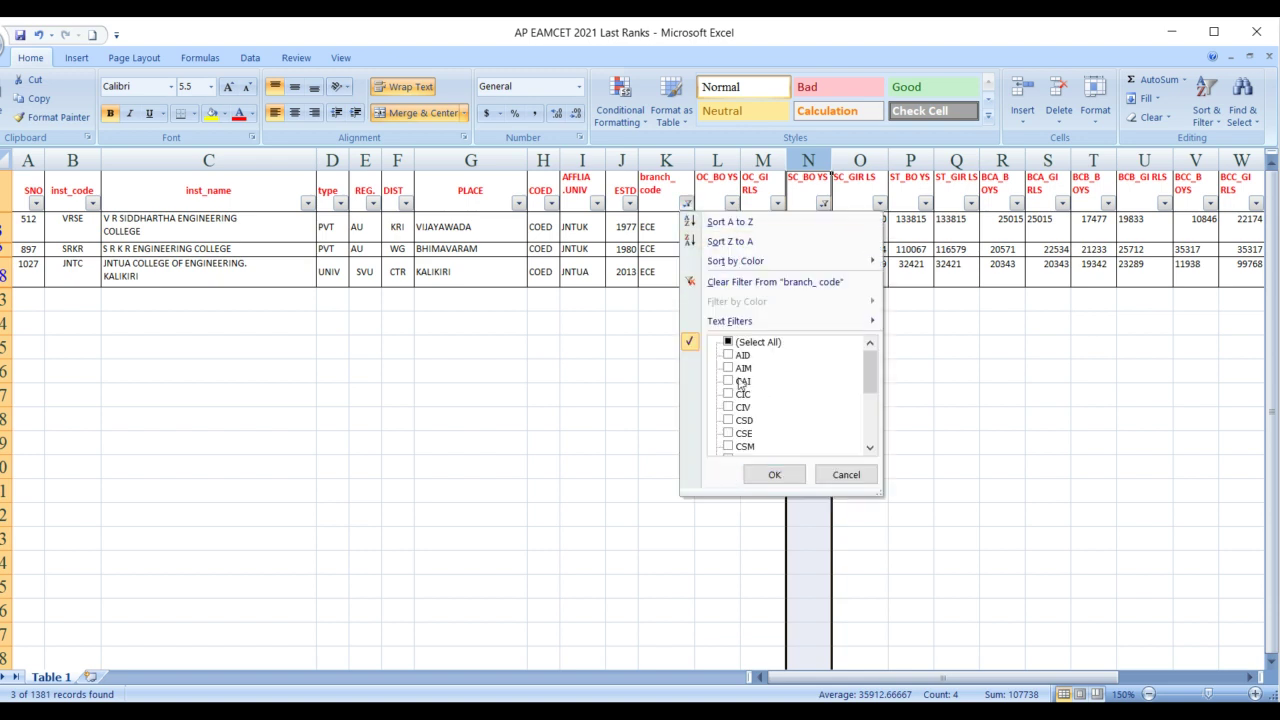
pyautogui.scroll(-3, 741, 383)
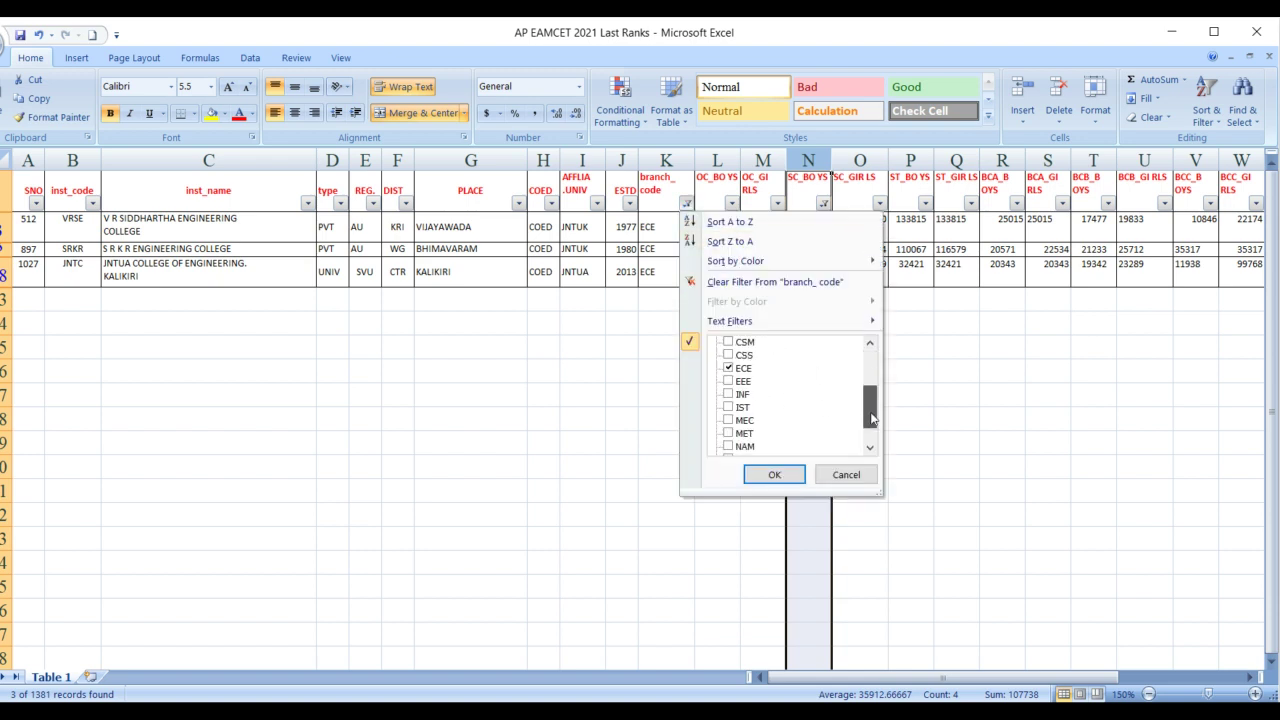
pyautogui.click(742, 369)
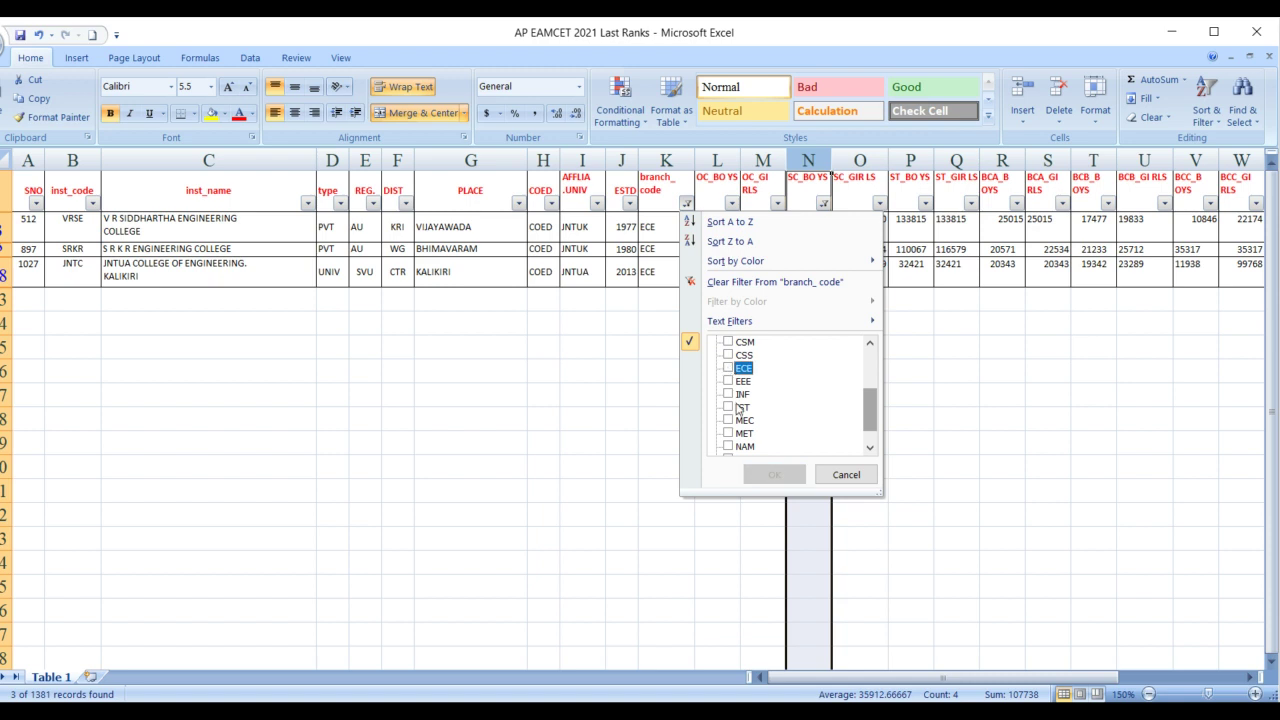
pyautogui.click(728, 382)
pyautogui.click(771, 474)
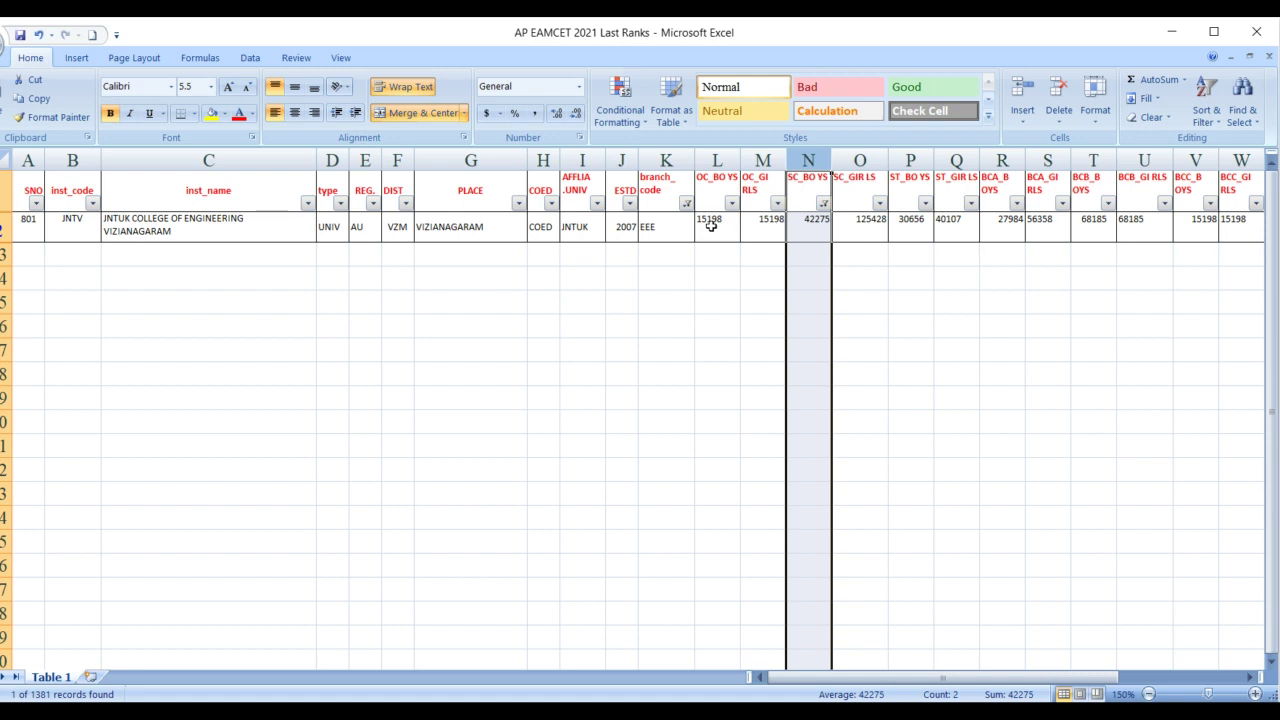
# Add CIV to the branch_code filter alongside EEE.
pyautogui.click(687, 204)
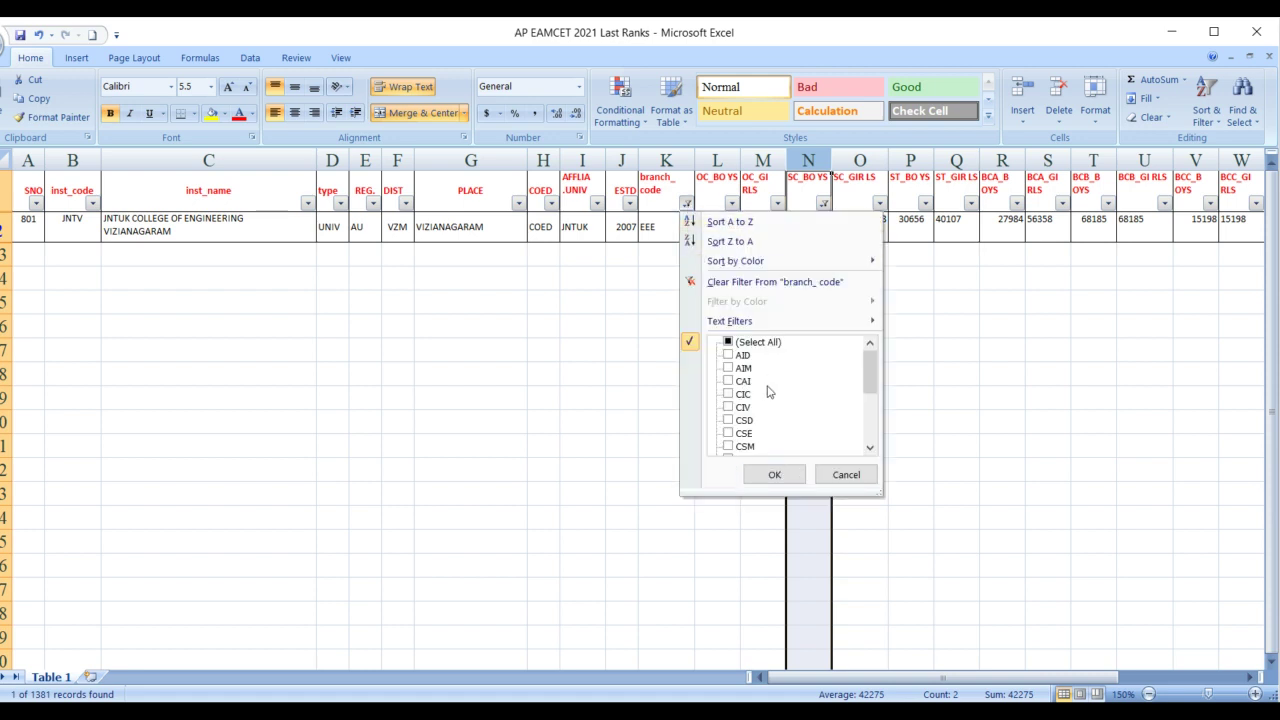
pyautogui.scroll(-3, 768, 393)
pyautogui.scroll(-2, 768, 393)
pyautogui.moveTo(874, 423); pyautogui.dragTo(869, 390)
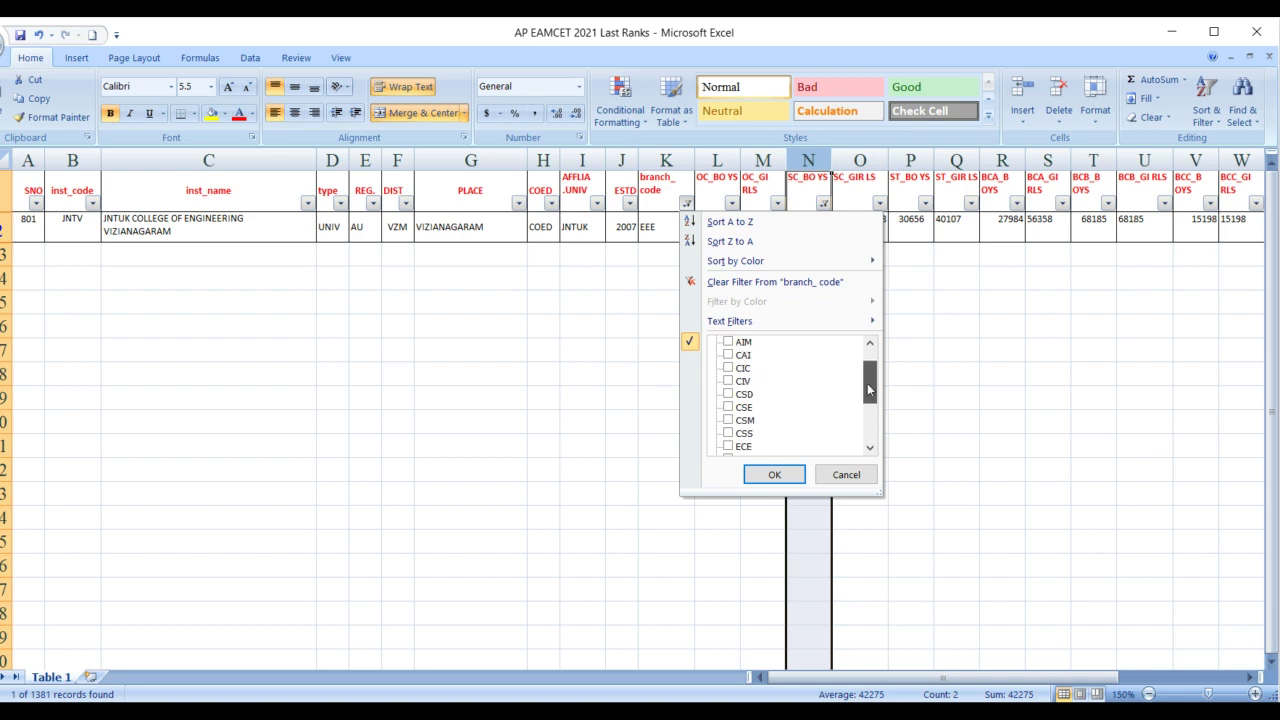
pyautogui.click(730, 383)
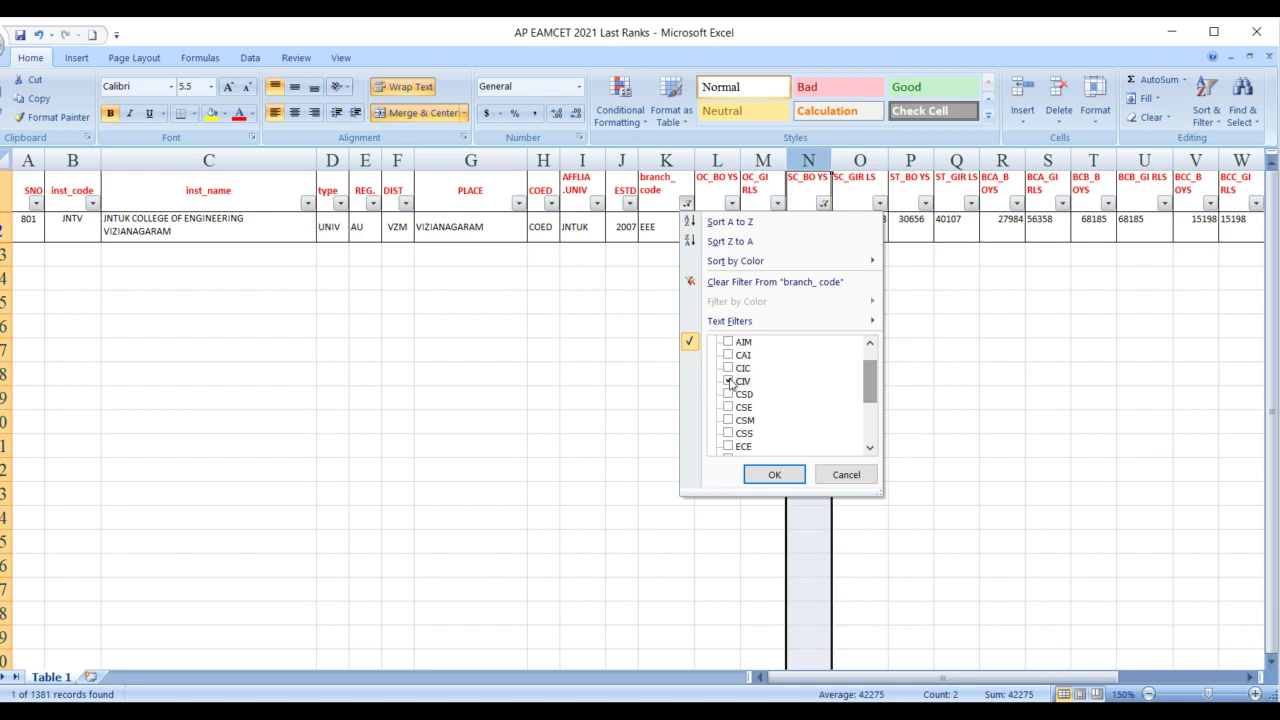
pyautogui.click(770, 475)
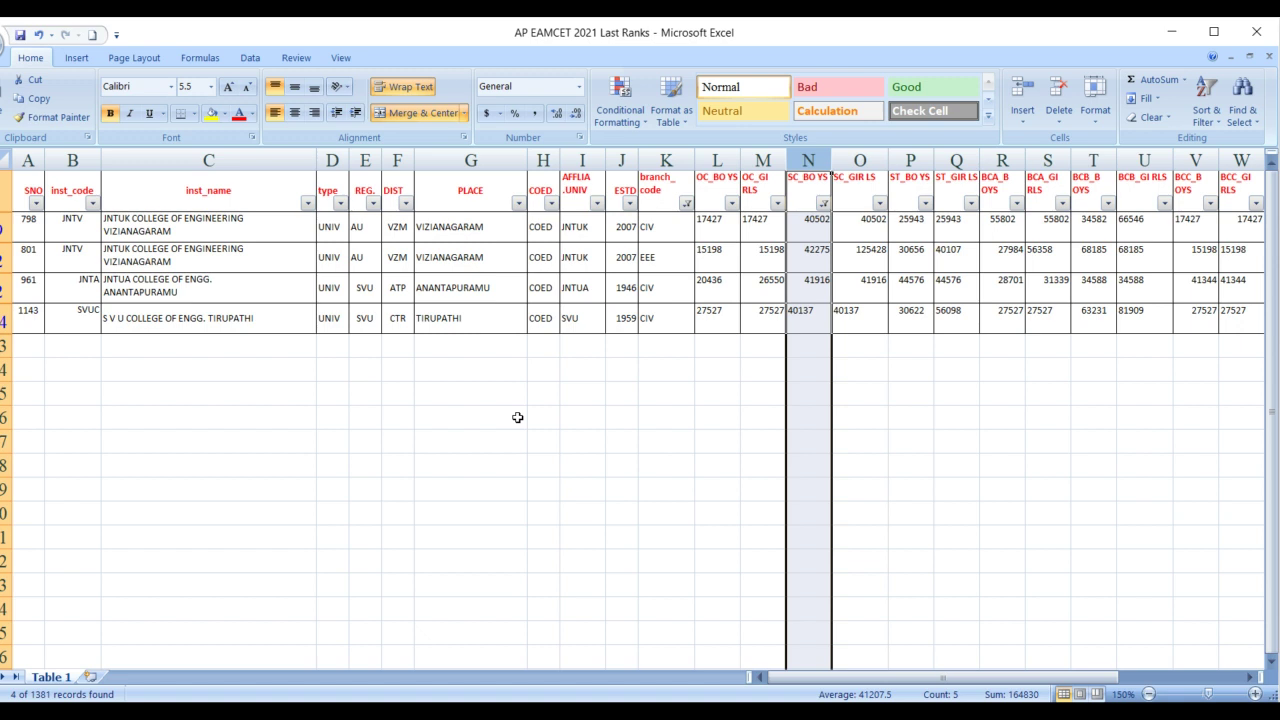